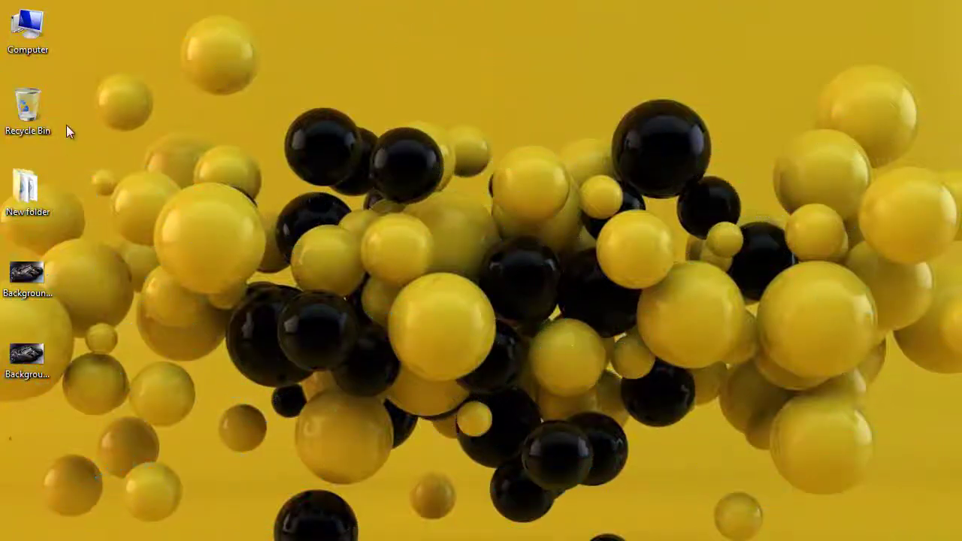
Open the Computer's System properties page from its right-click menu
double_click(28, 29)
left_click(318, 253)
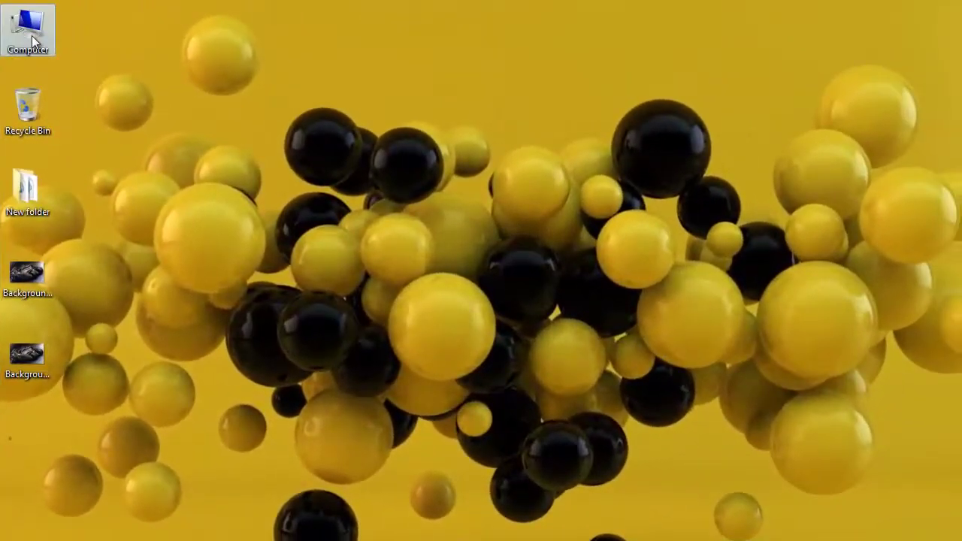
right_click(31, 36)
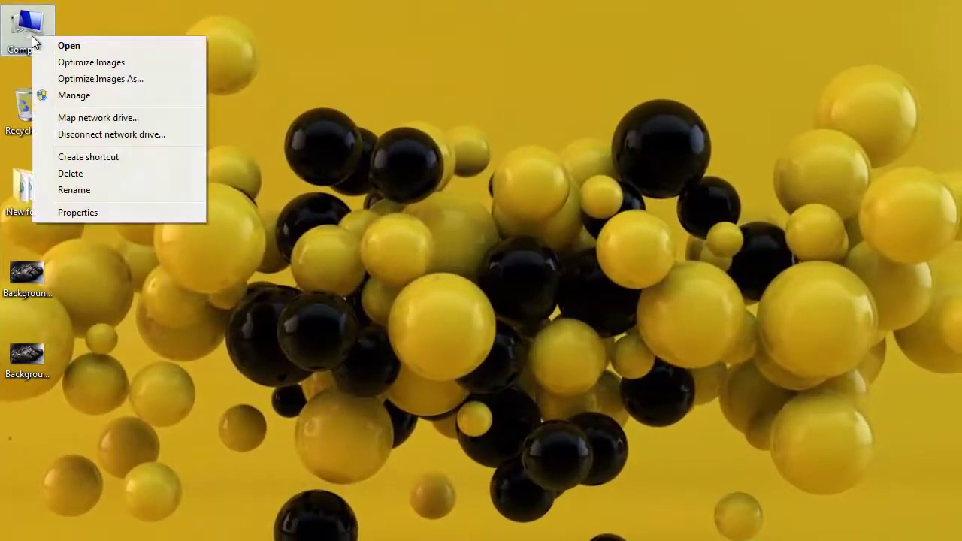
left_click(112, 216)
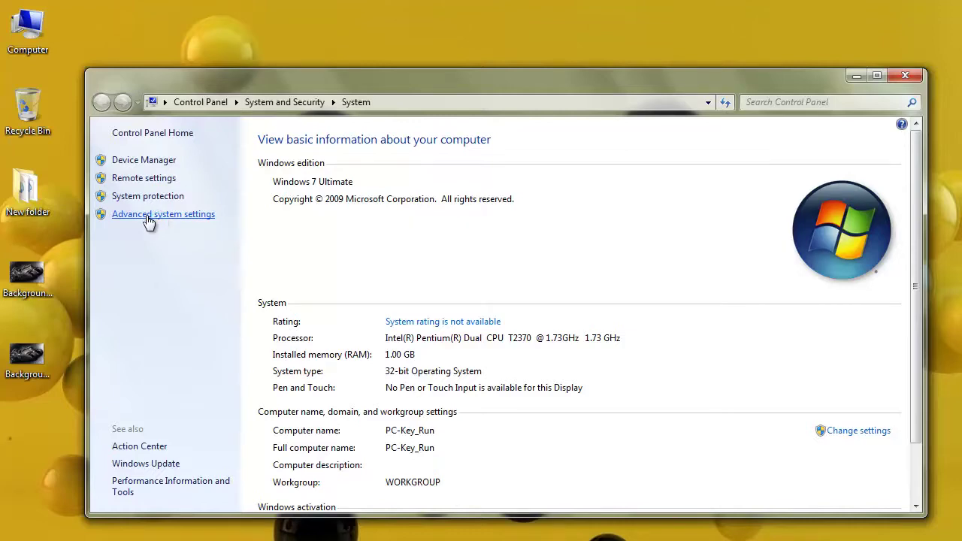
Show Performance Options' Advanced tab from Advanced system settings, listing the 1024 MB paging total
left_click(149, 220)
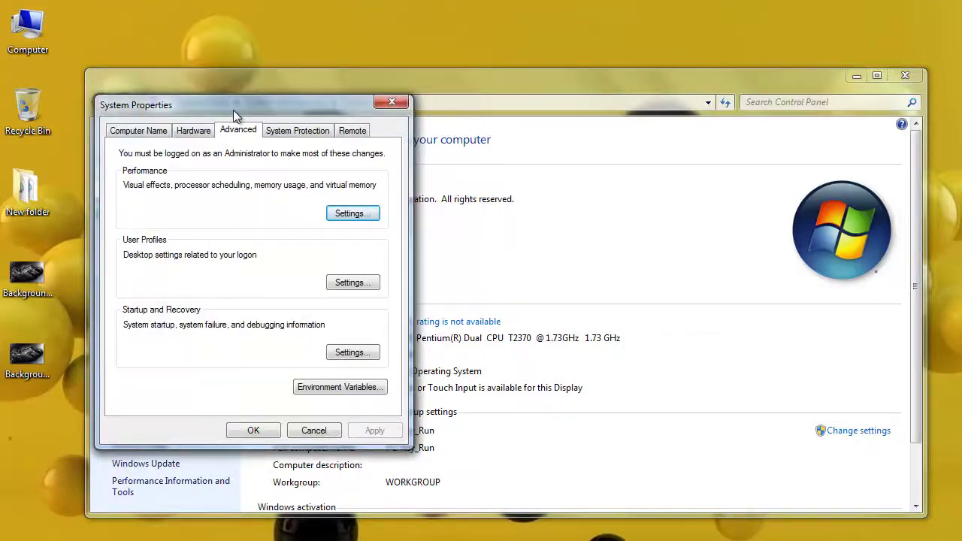
left_click_drag(207, 106, 334, 87)
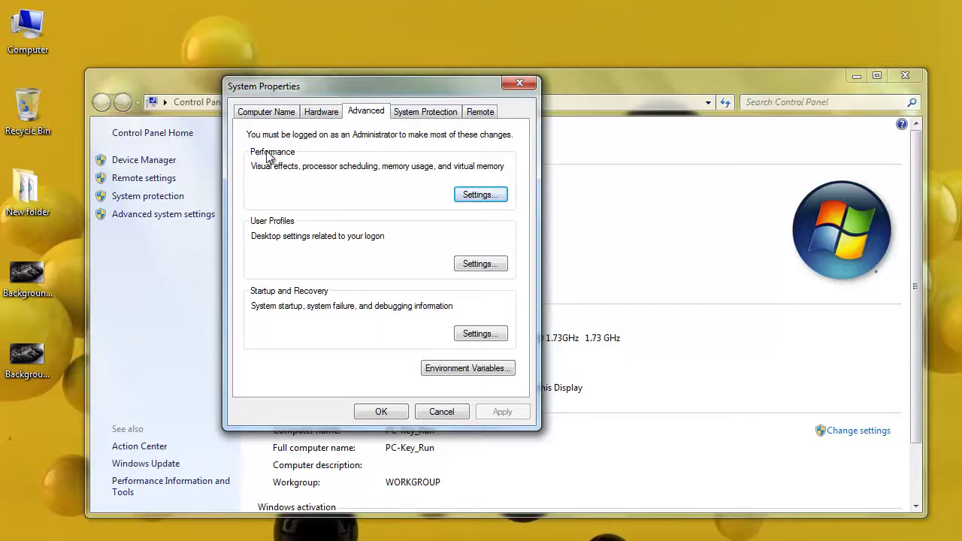
left_click(483, 194)
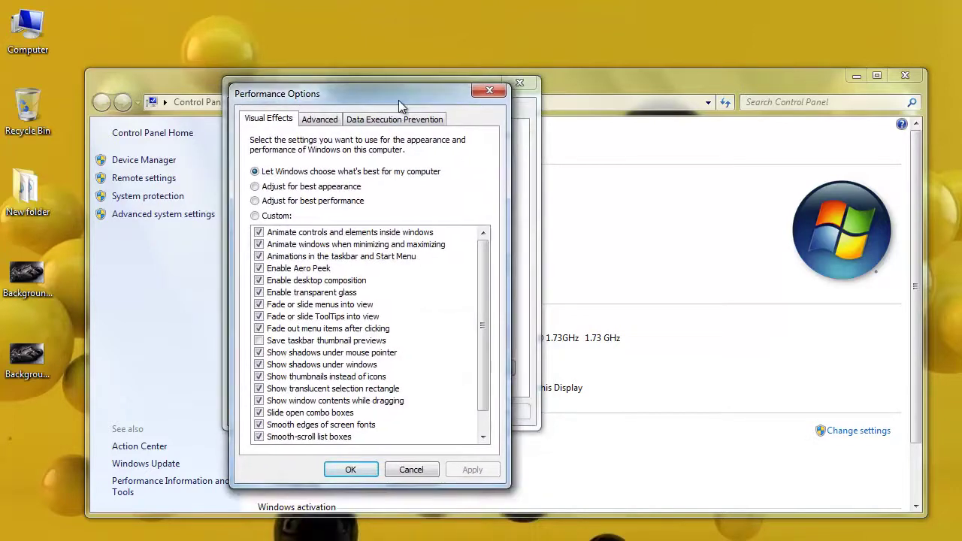
left_click(316, 122)
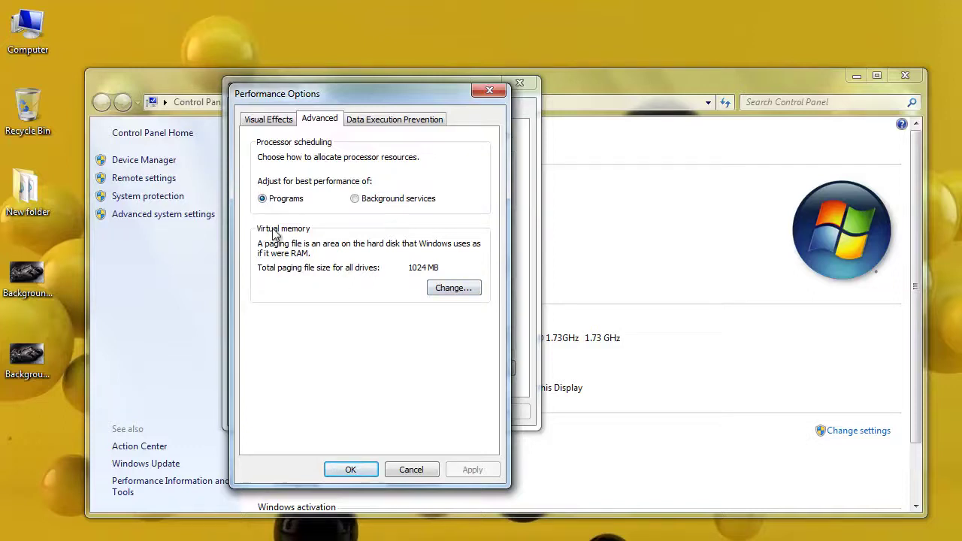
Open Virtual Memory and uncheck 'Automatically manage paging file size for all drives'
left_click(453, 289)
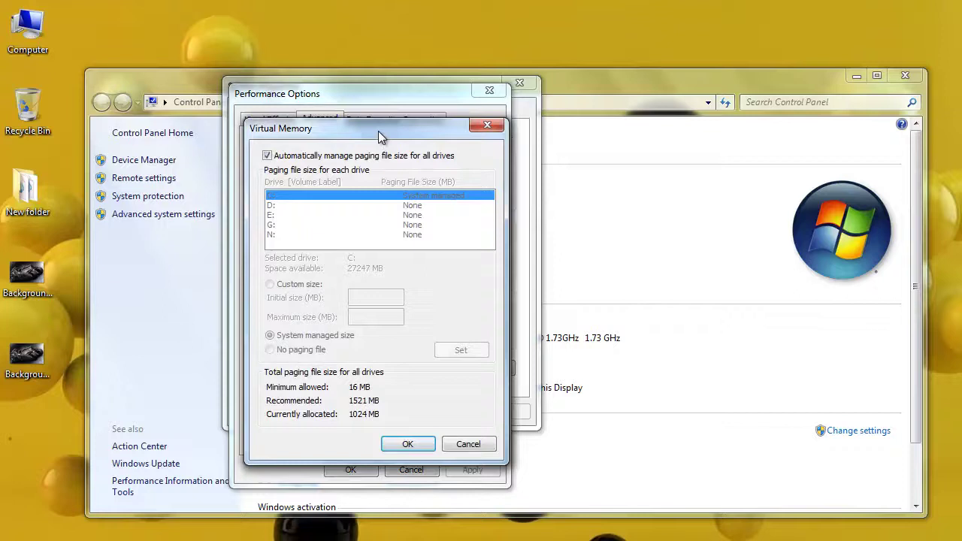
left_click_drag(378, 131, 379, 115)
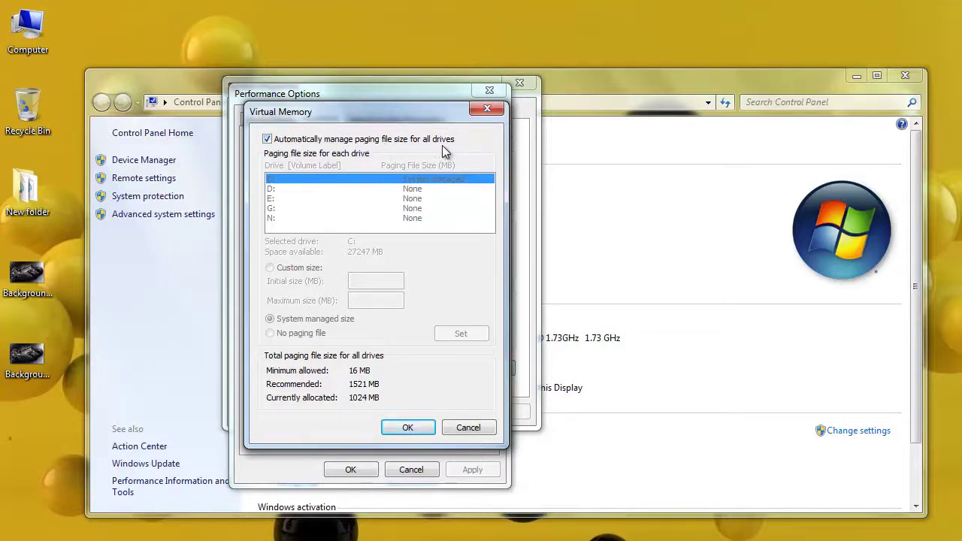
left_click(295, 142)
left_click(349, 140)
left_click(268, 140)
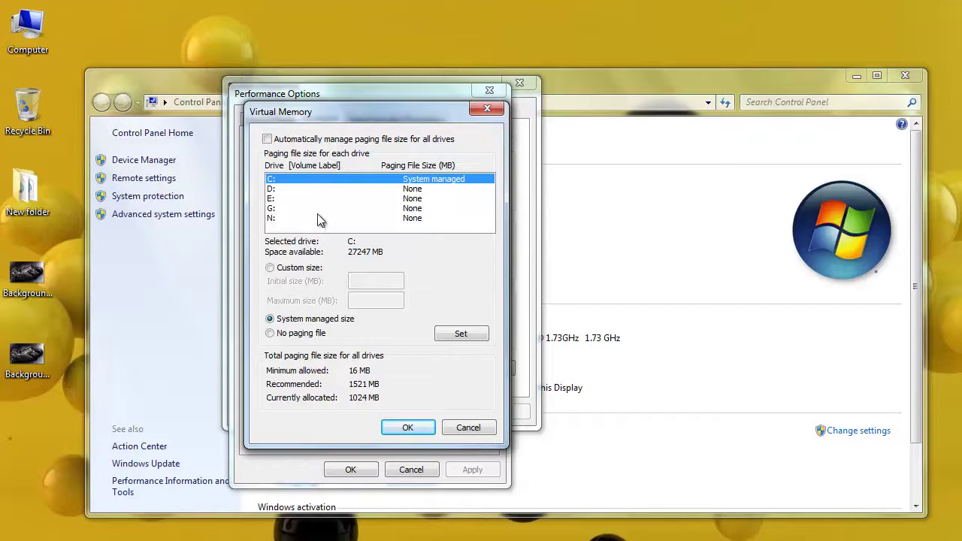
Verify in Computer that N: is the 3.73 GB Removable Disk, then select N: in Virtual Memory
double_click(52, 10)
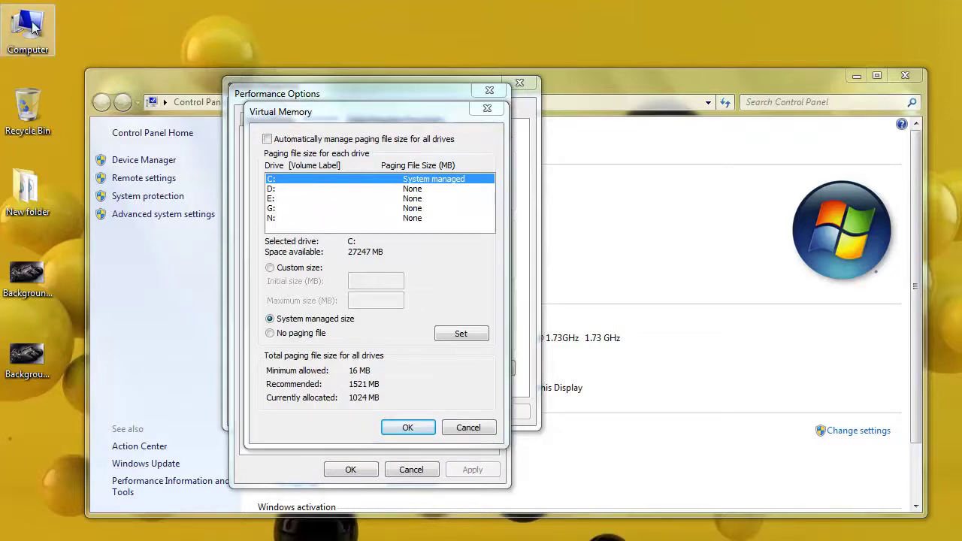
left_click(304, 265)
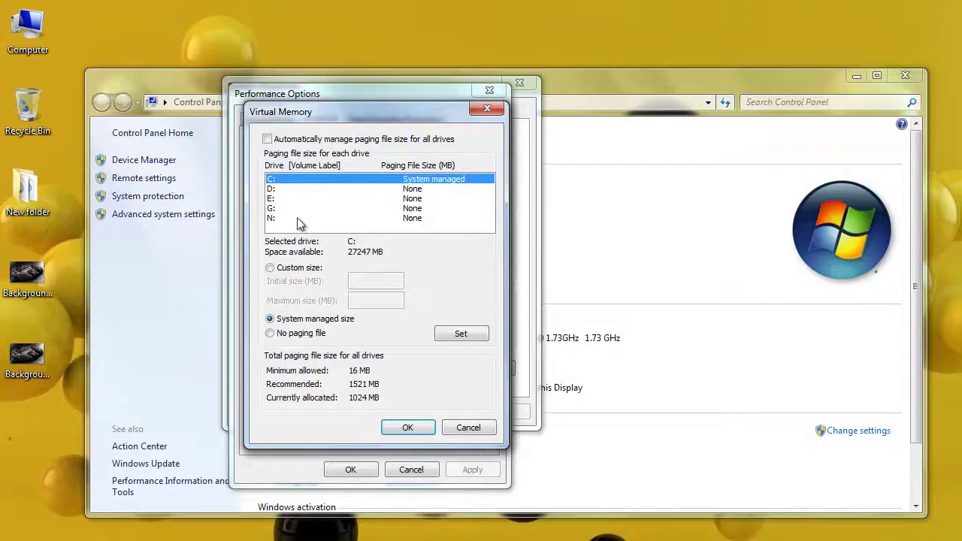
left_click(297, 218)
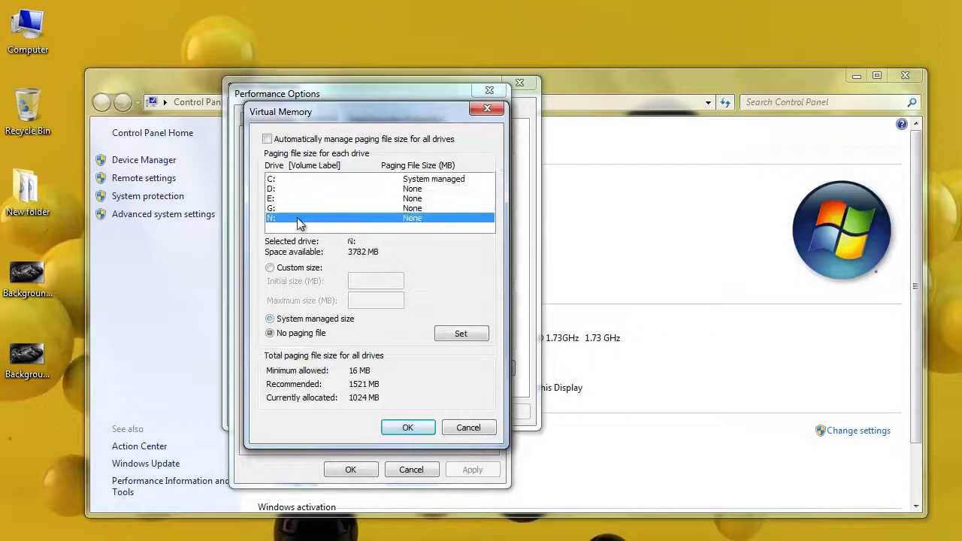
Apply a Custom size of 2048 MB initial and 2048 MB maximum to drive N:
left_click(285, 269)
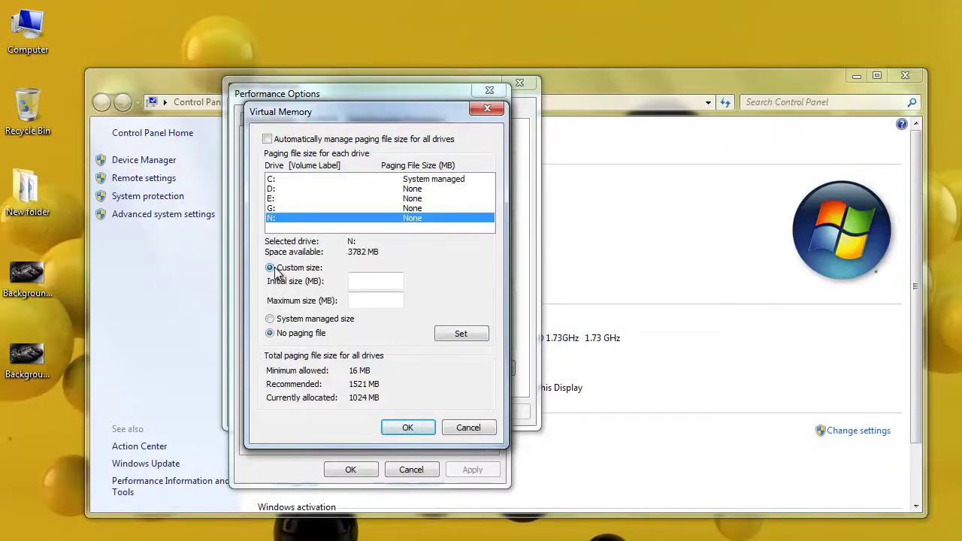
left_click(371, 281)
type("2")
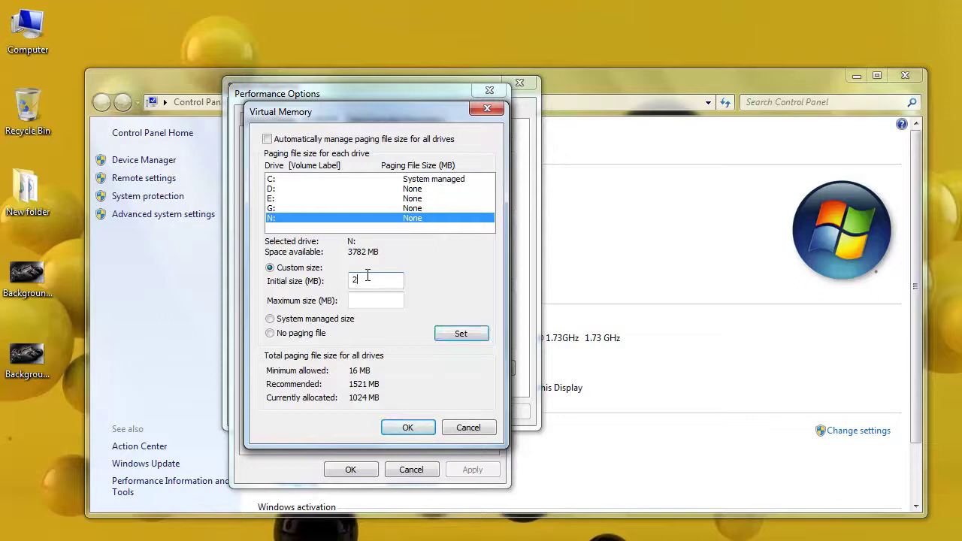
type("048")
type("20")
type("48")
double_click(375, 280)
double_click(361, 299)
left_click(378, 299)
left_click(454, 335)
OK through Virtual Memory, the restart warning, Performance Options and System Properties
left_click(406, 428)
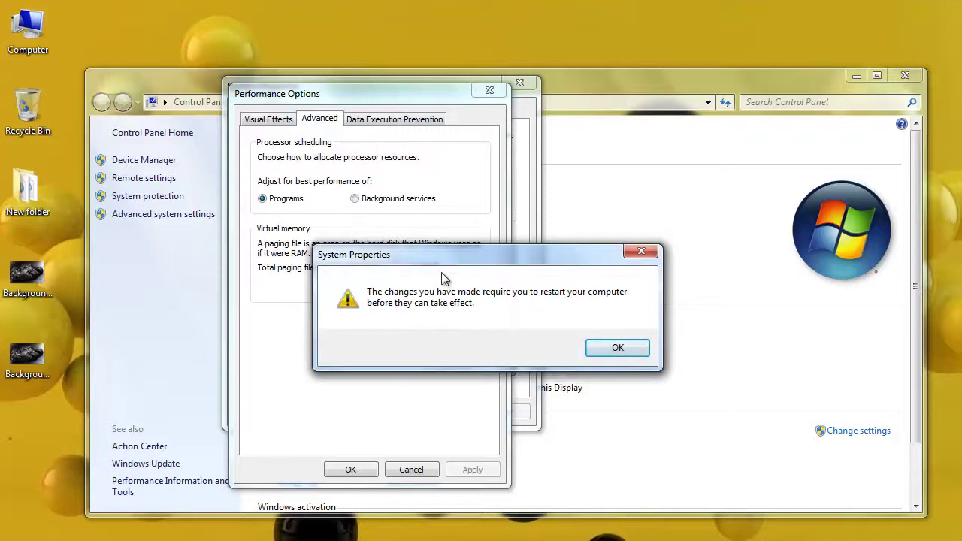
left_click_drag(482, 259, 416, 162)
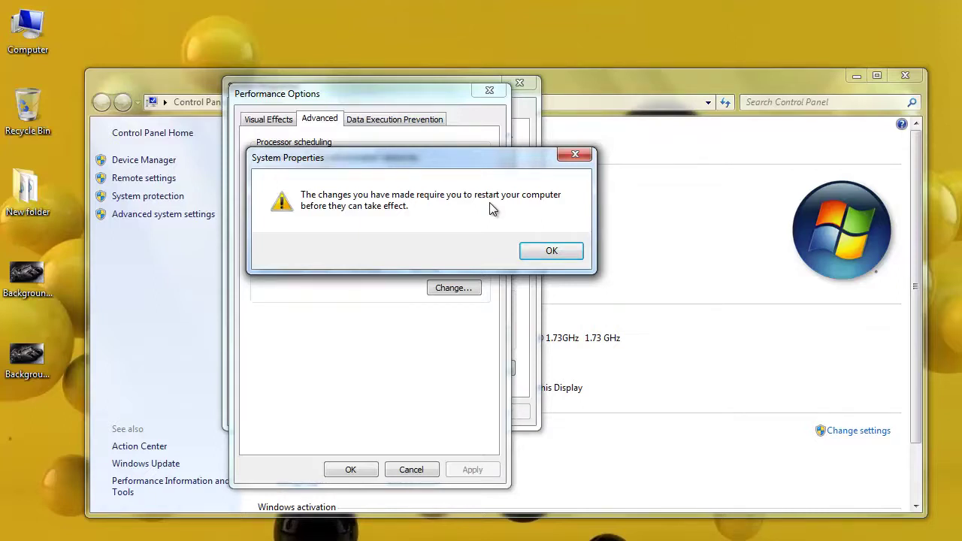
left_click(550, 253)
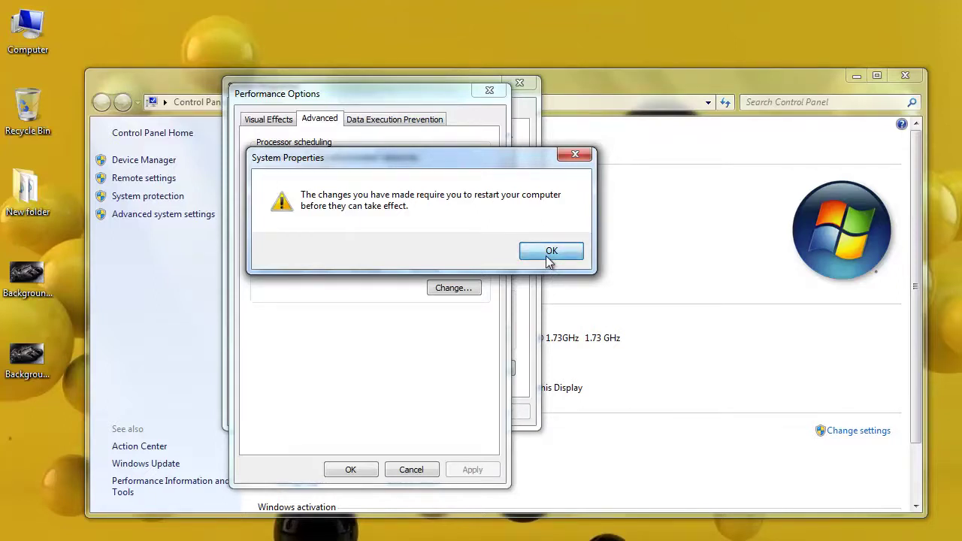
left_click(352, 468)
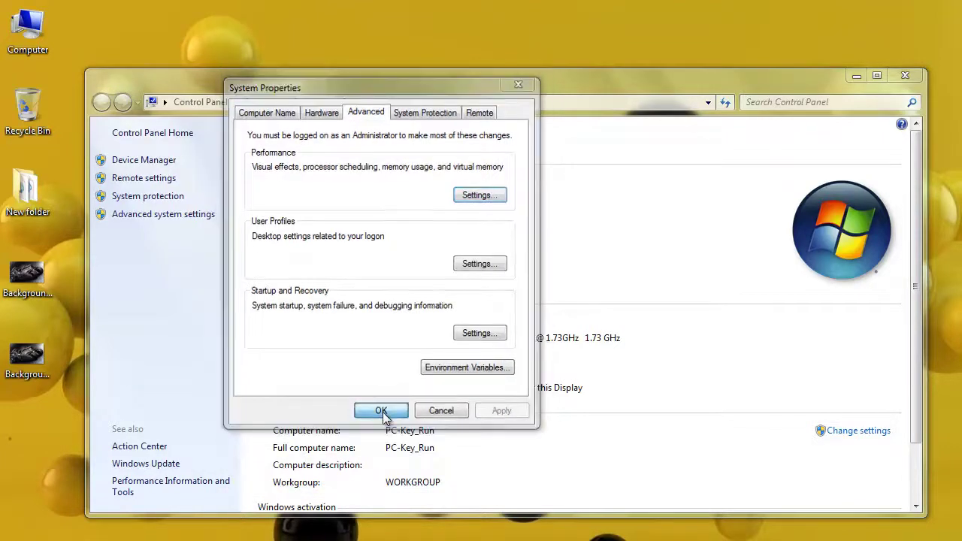
left_click(383, 412)
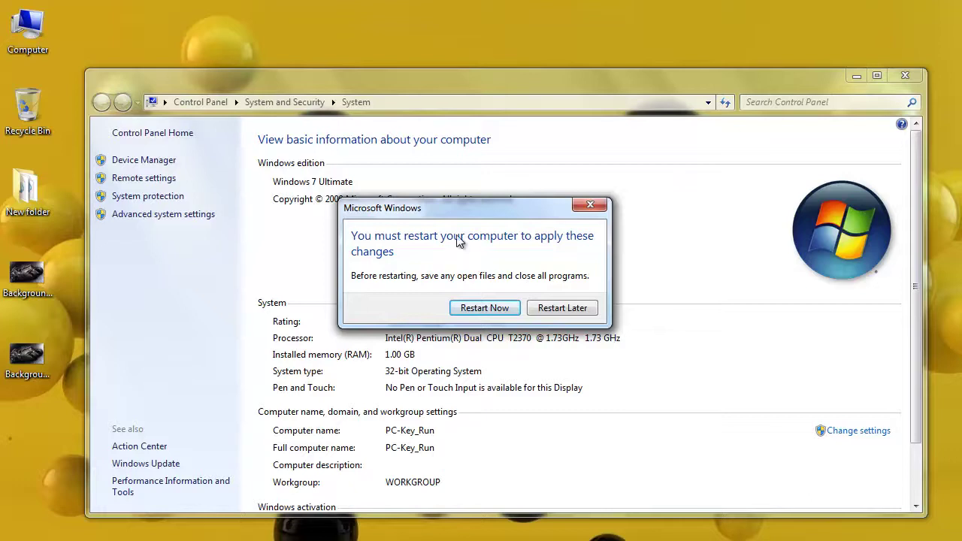
left_click_drag(445, 212, 412, 144)
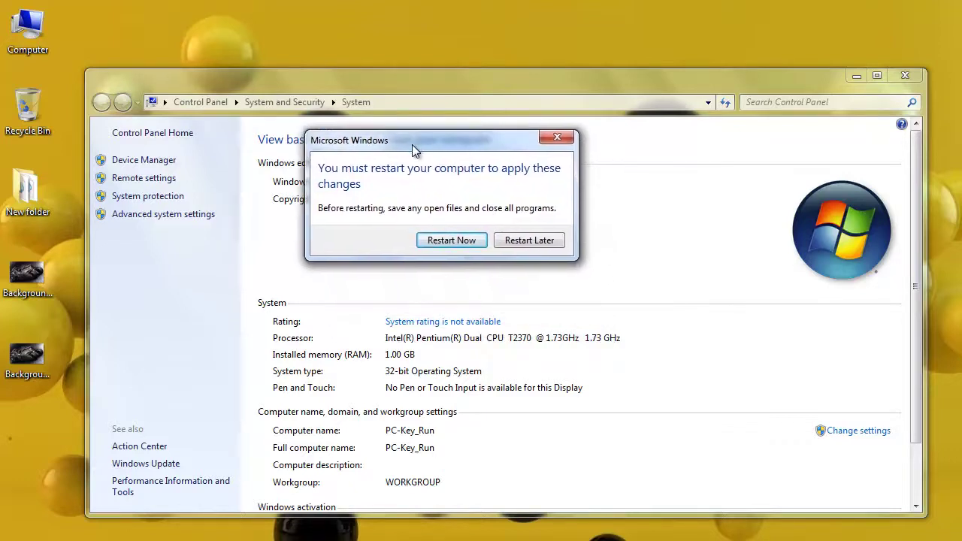